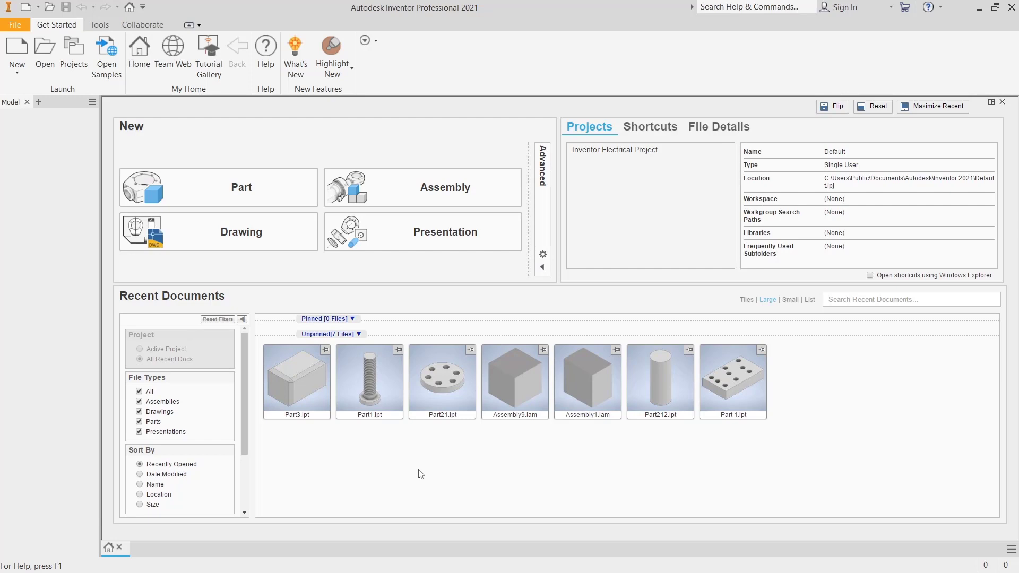
Step: Create a new part and start a 2D sketch on the XZ origin plane
{"action": "left_click", "coordinate": [234, 189]}
{"action": "left_click", "coordinate": [27, 49]}
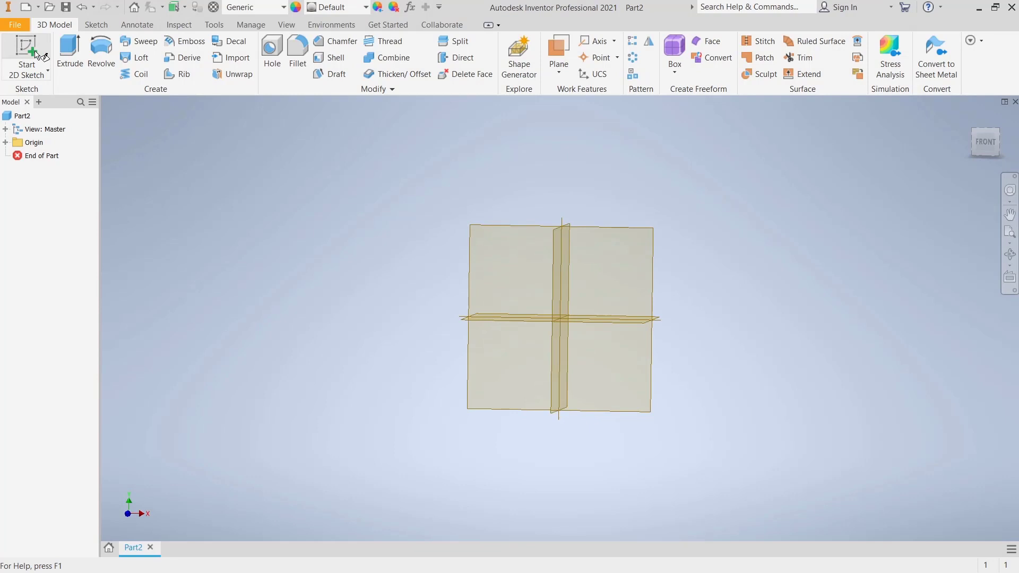
{"action": "left_click", "coordinate": [417, 319]}
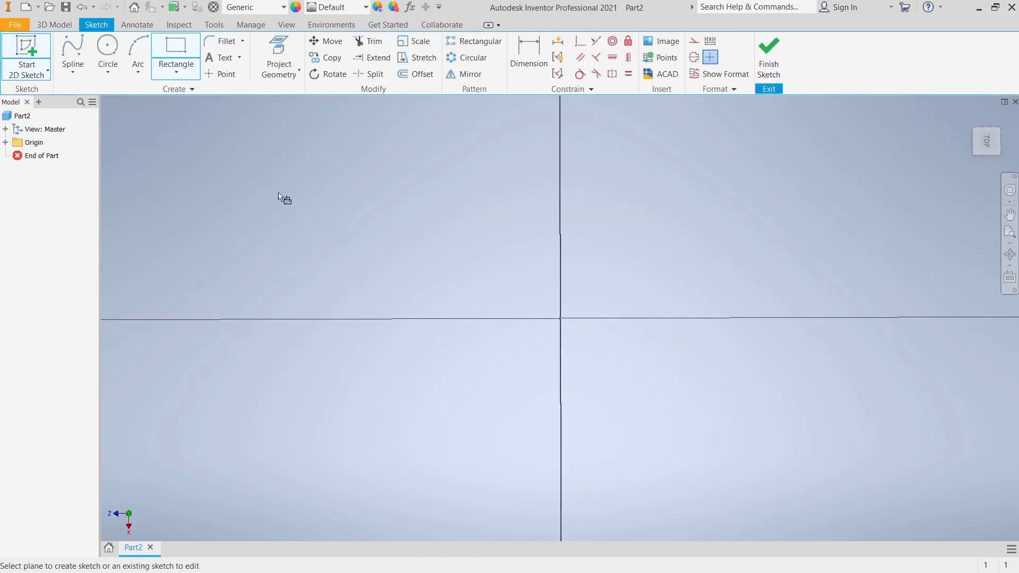
Step: Draw a rectangle from the origin and extrude it into a box
{"action": "left_click", "coordinate": [185, 47]}
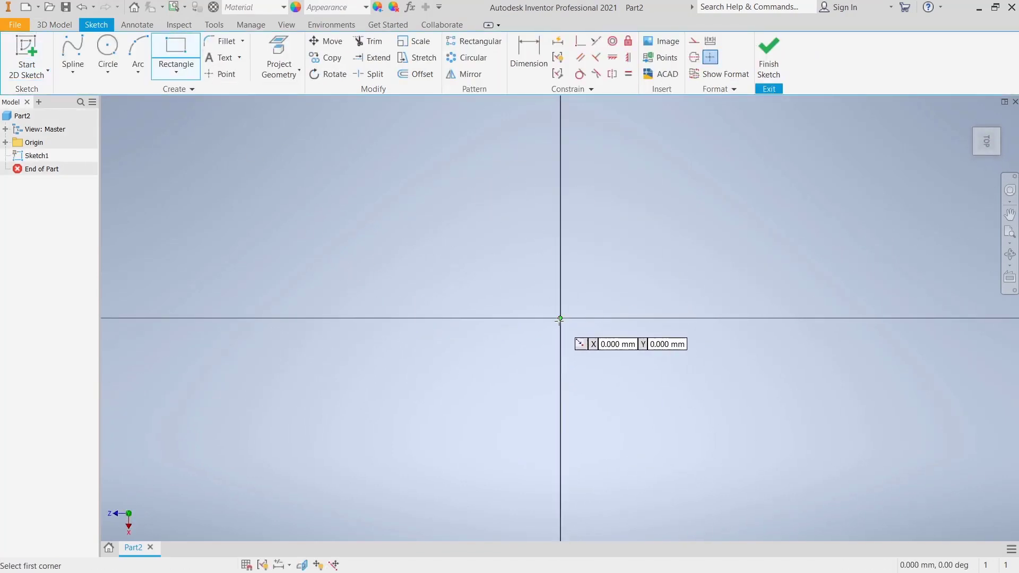
{"action": "left_click", "coordinate": [560, 318]}
{"action": "left_click", "coordinate": [754, 192]}
{"action": "left_click", "coordinate": [768, 56]}
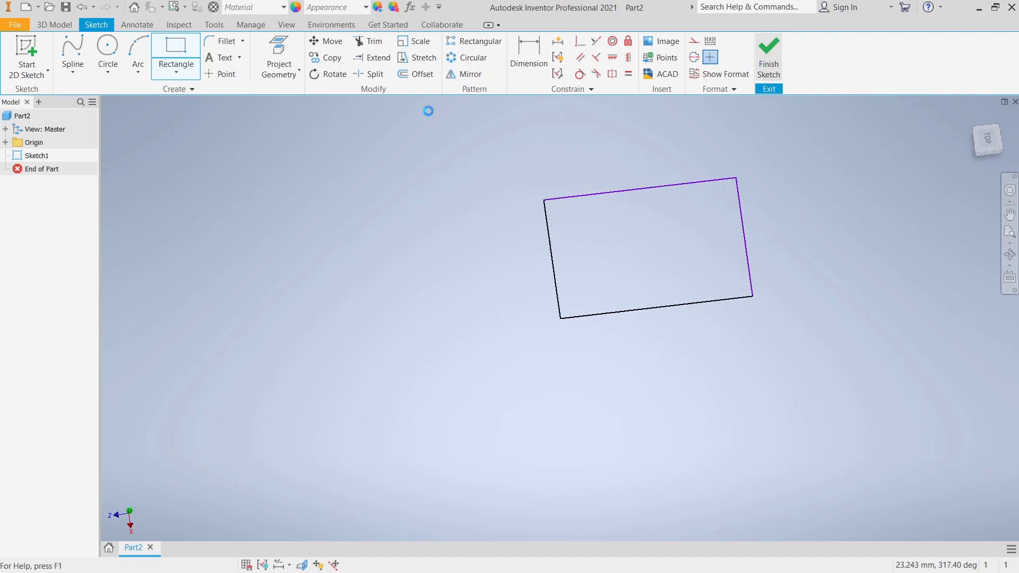
{"action": "left_click", "coordinate": [74, 56]}
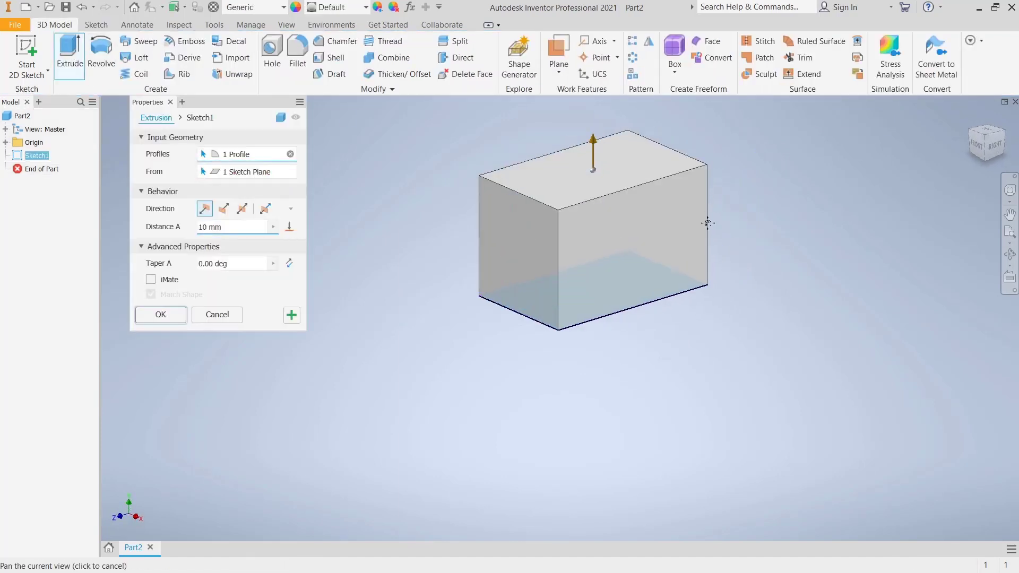
{"action": "left_click", "coordinate": [164, 315]}
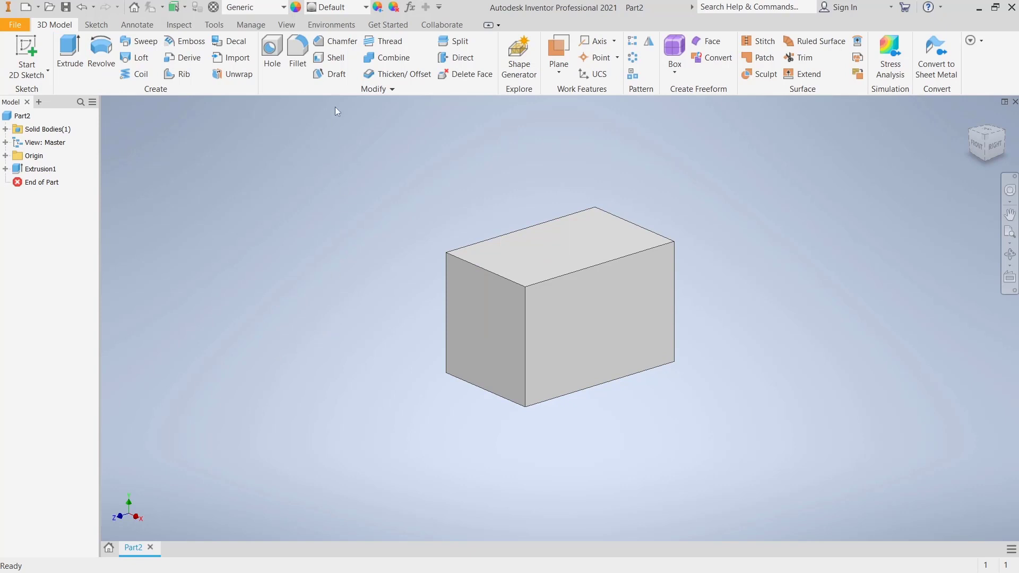
Step: Preview a 30° draft on the front face with the top face as pull direction
{"action": "left_click", "coordinate": [334, 77]}
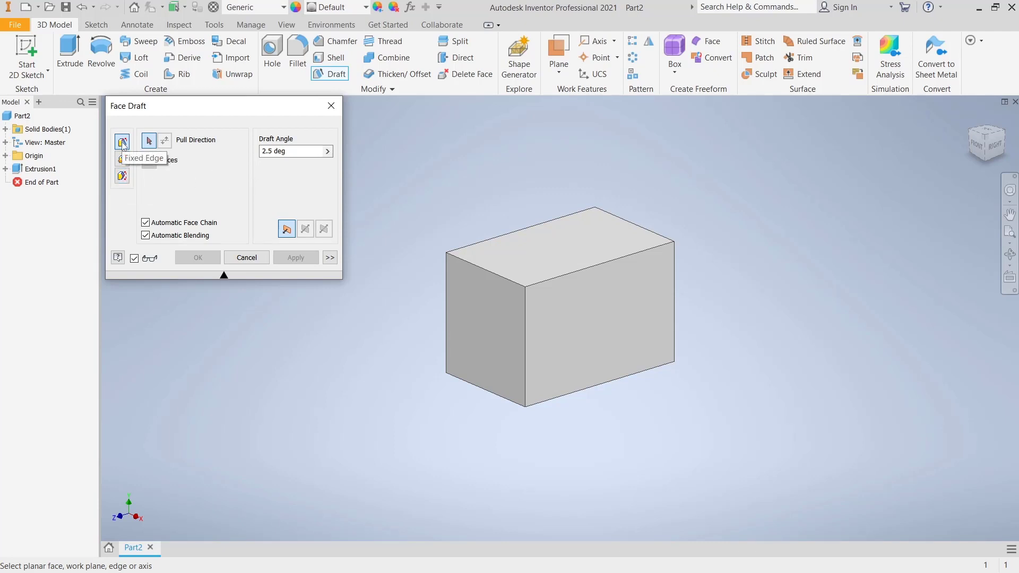
{"action": "left_click", "coordinate": [579, 249]}
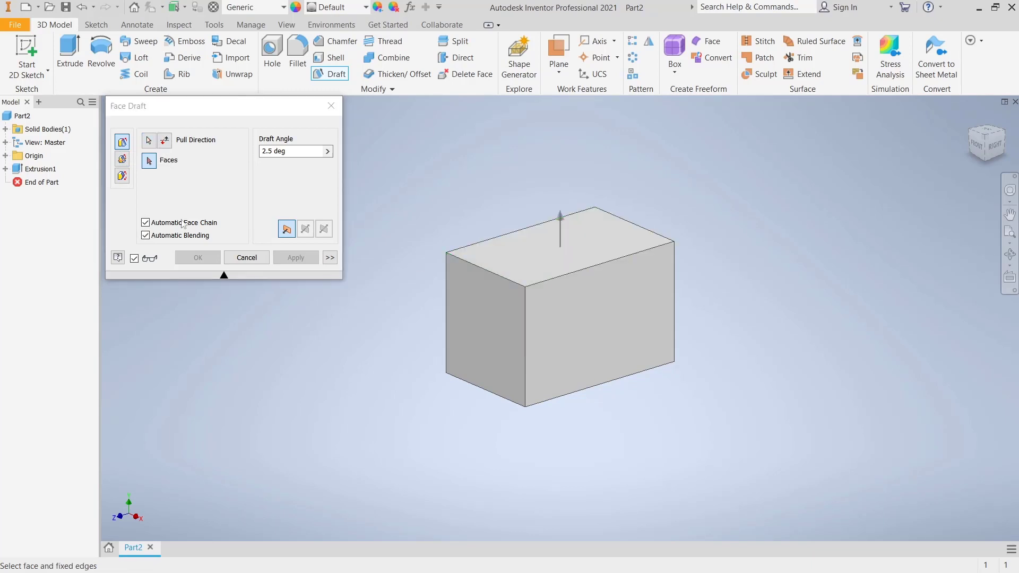
{"action": "left_click", "coordinate": [482, 271]}
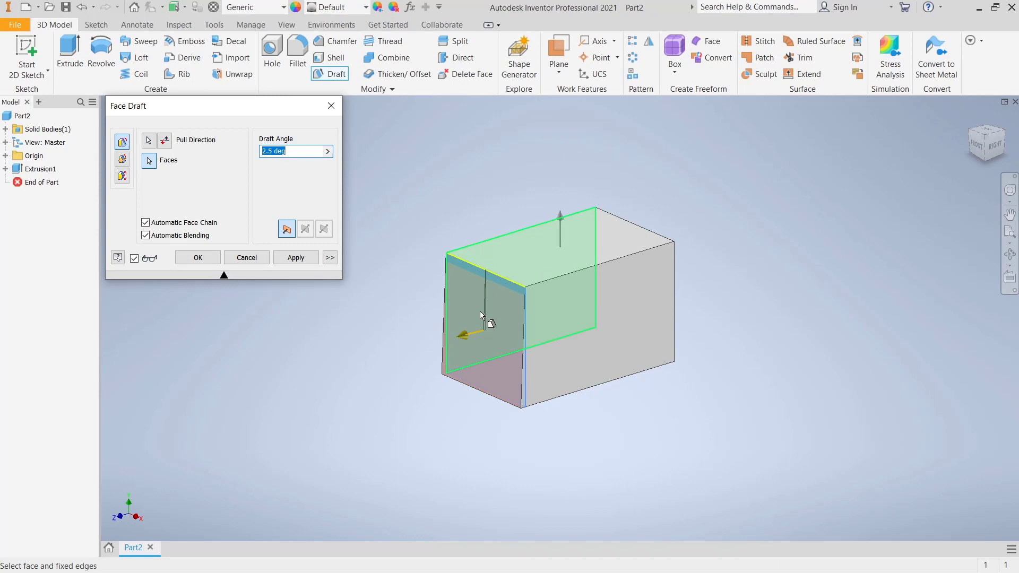
{"action": "left_click_drag", "start_coordinate": [459, 335], "coordinate": [458, 320]}
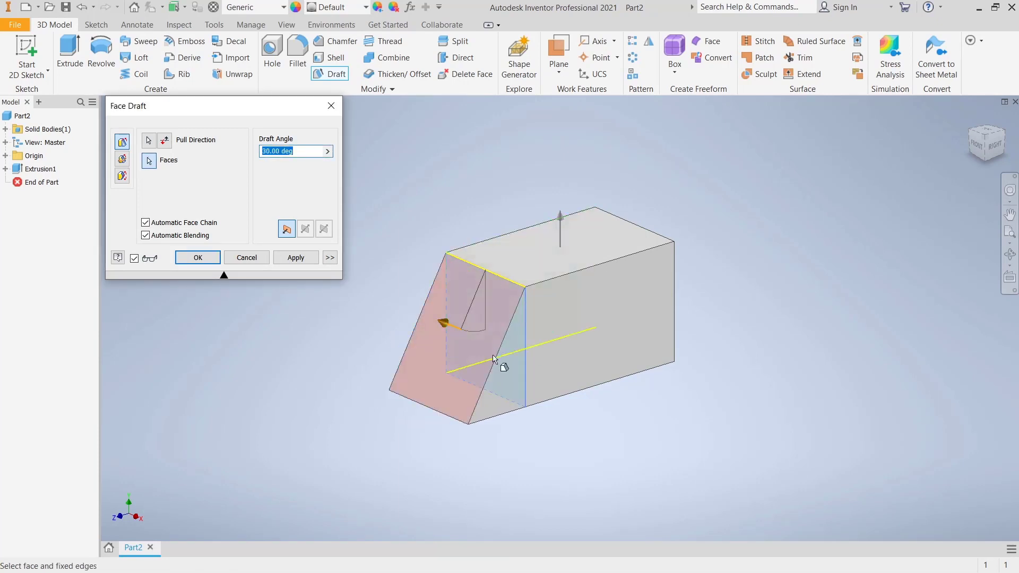
Step: Re-pick the top face as pull direction and draft the front face about its bottom edge
{"action": "left_click", "coordinate": [122, 159]}
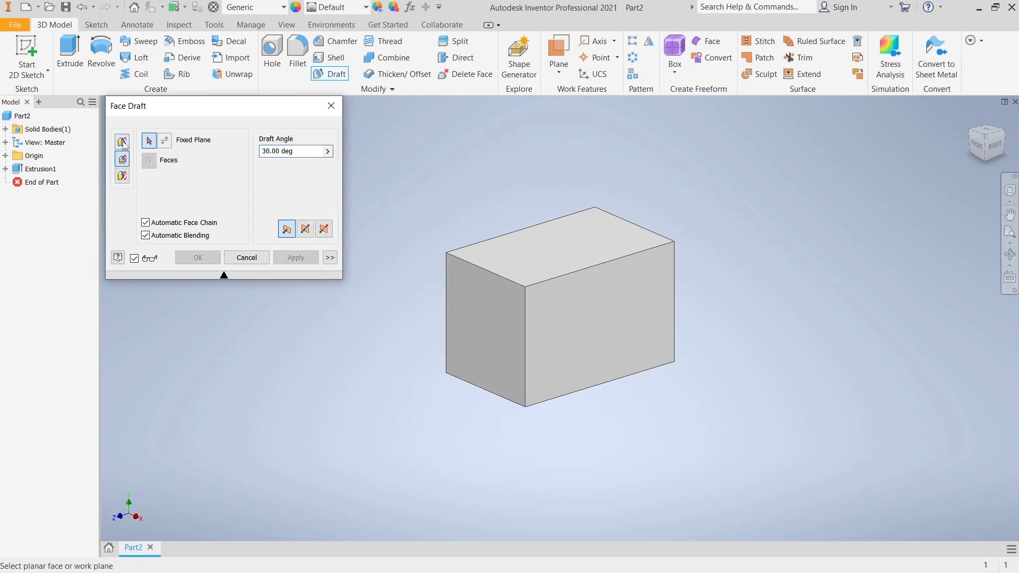
{"action": "left_click", "coordinate": [547, 252]}
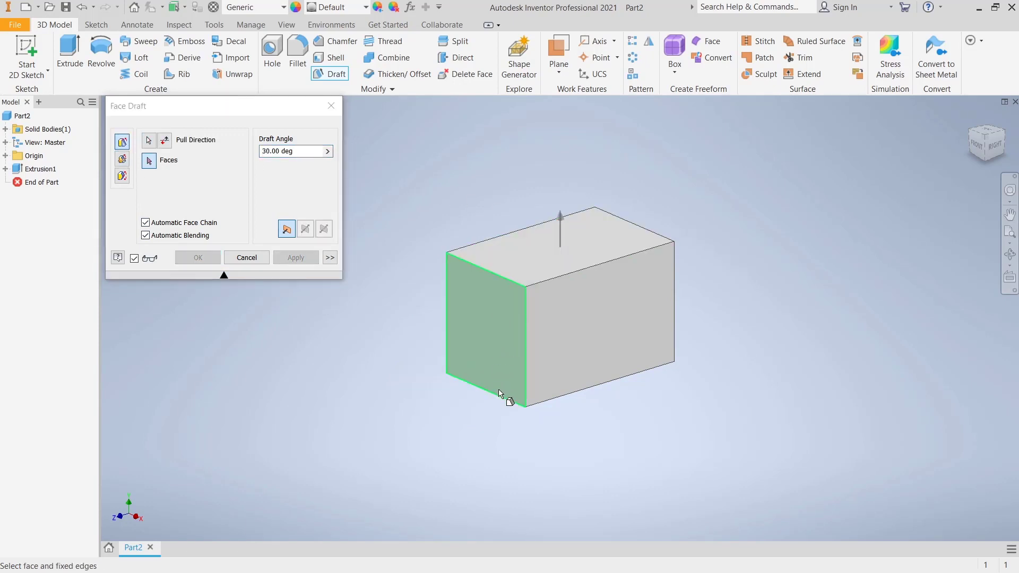
{"action": "left_click", "coordinate": [498, 393]}
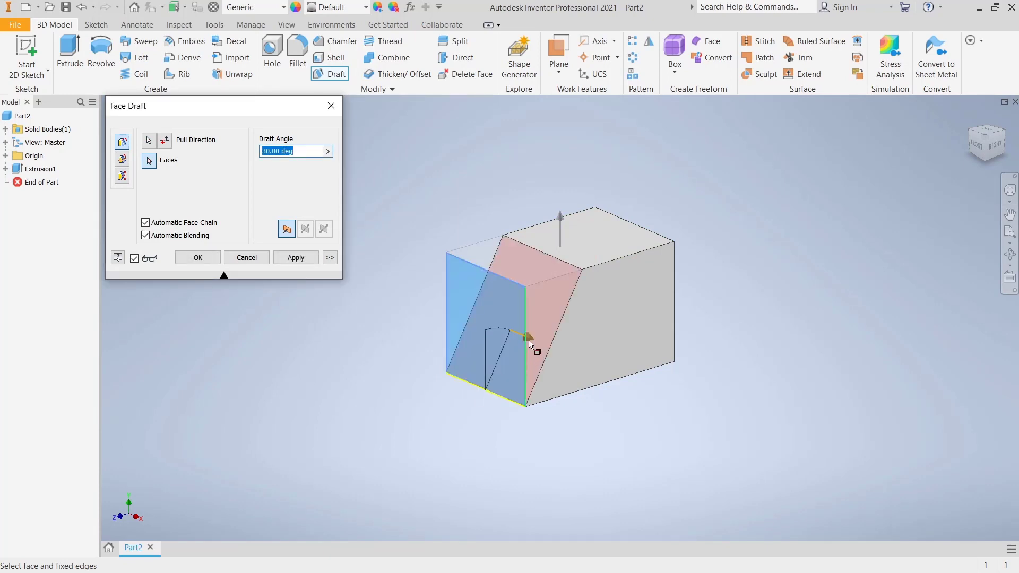
Step: Try a fixed-plane draft with the top face fixed and the front face drafted
{"action": "left_click", "coordinate": [123, 159]}
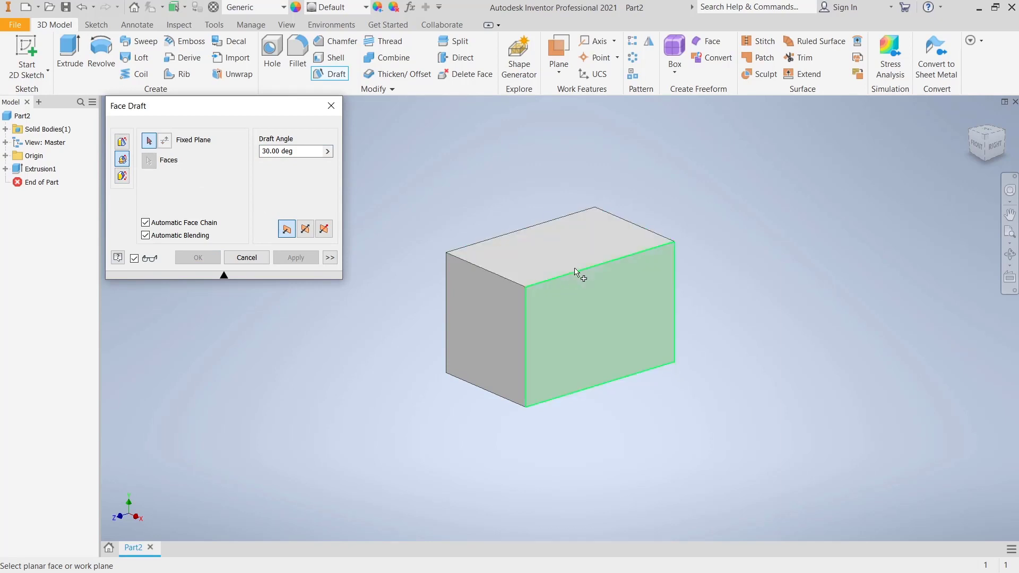
{"action": "left_click", "coordinate": [579, 243]}
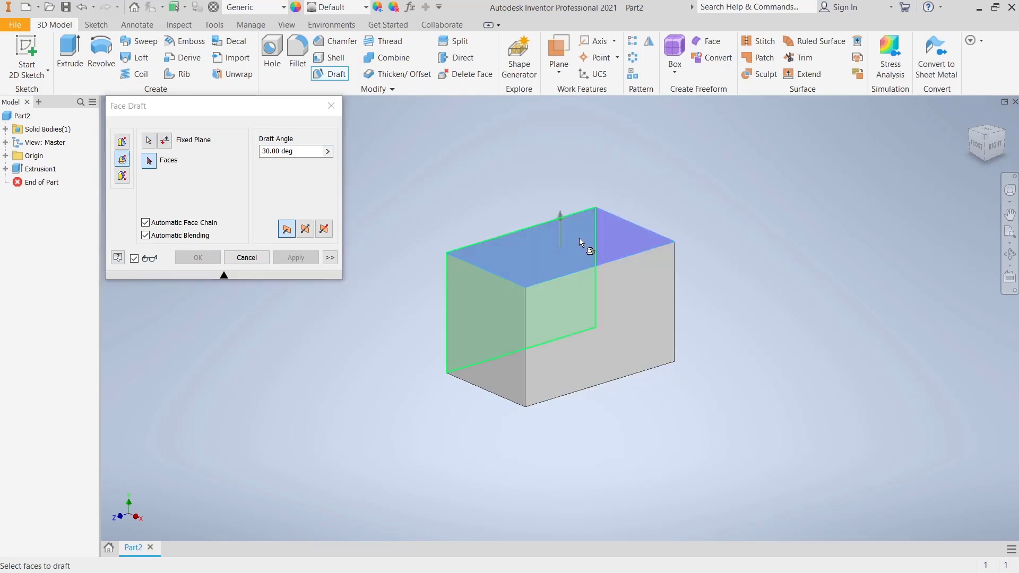
{"action": "left_click", "coordinate": [497, 319]}
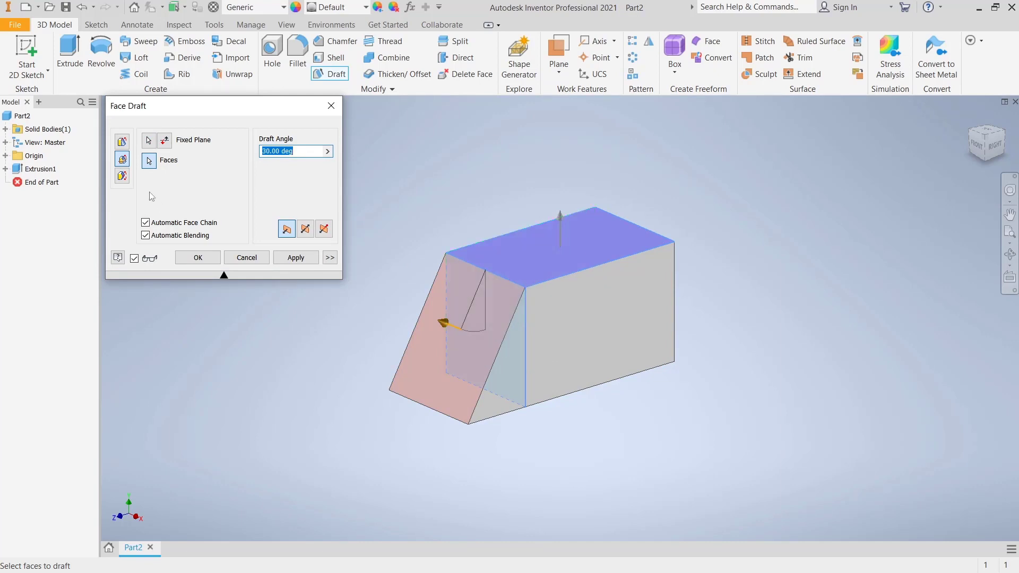
Step: Redo the fixed-plane draft: front face as fixed plane, right face drafted
{"action": "left_click", "coordinate": [122, 142]}
{"action": "left_click", "coordinate": [122, 159]}
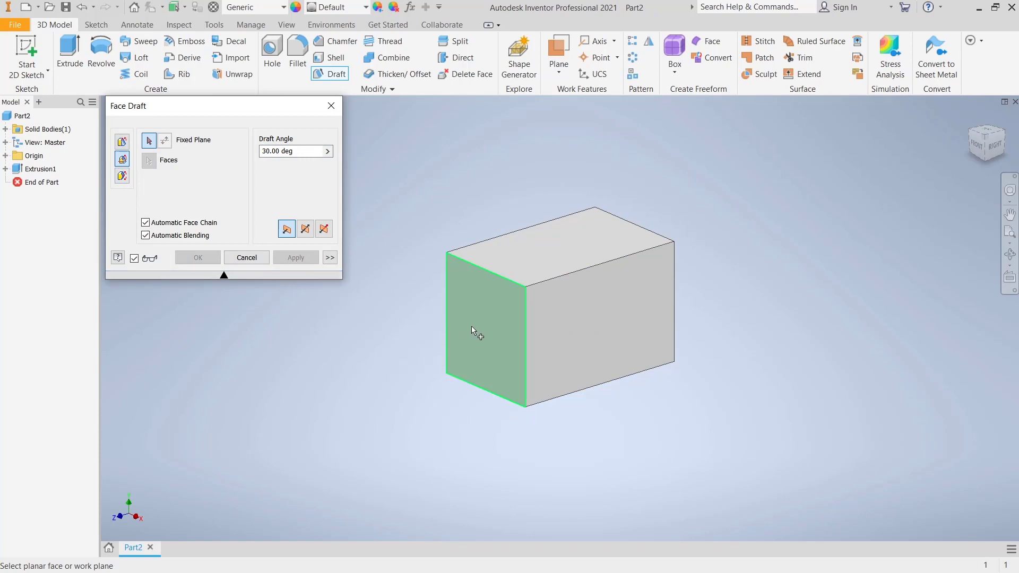
{"action": "left_click", "coordinate": [497, 332]}
{"action": "left_click", "coordinate": [610, 329]}
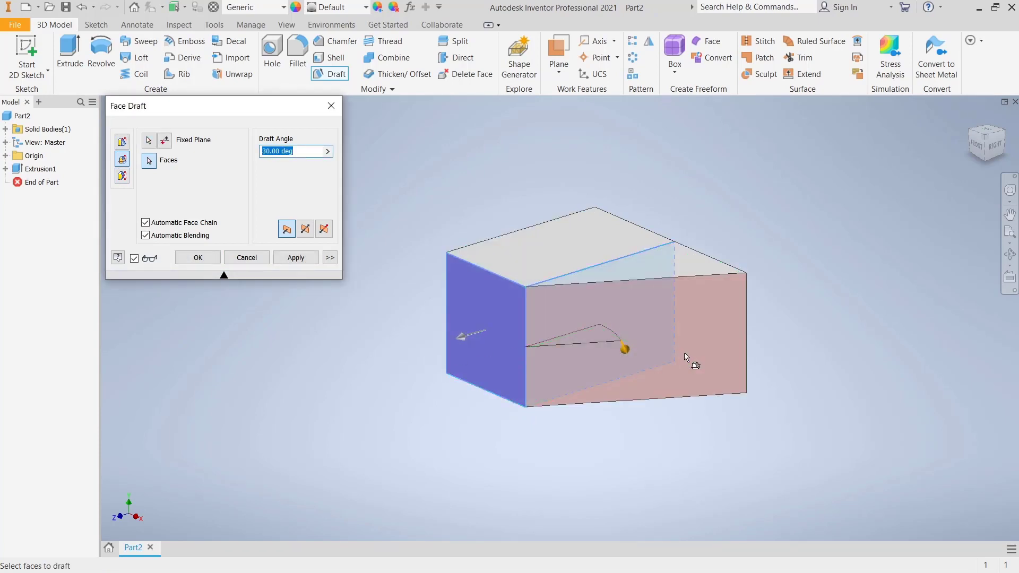
Step: Preview a flipped 15° parting-line draft: top-face pull, bottom front edge, front face
{"action": "left_click", "coordinate": [122, 176]}
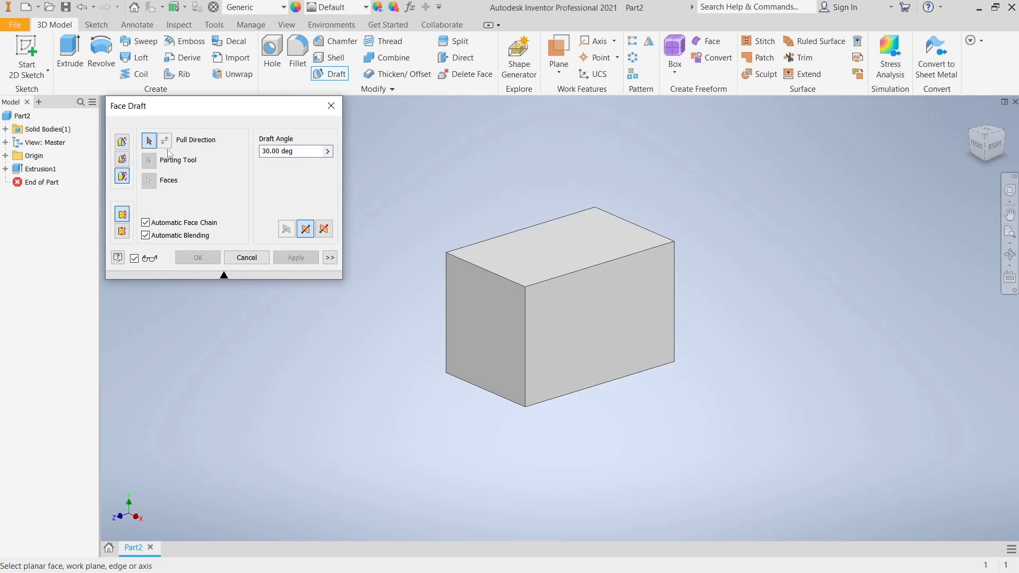
{"action": "left_click", "coordinate": [567, 257]}
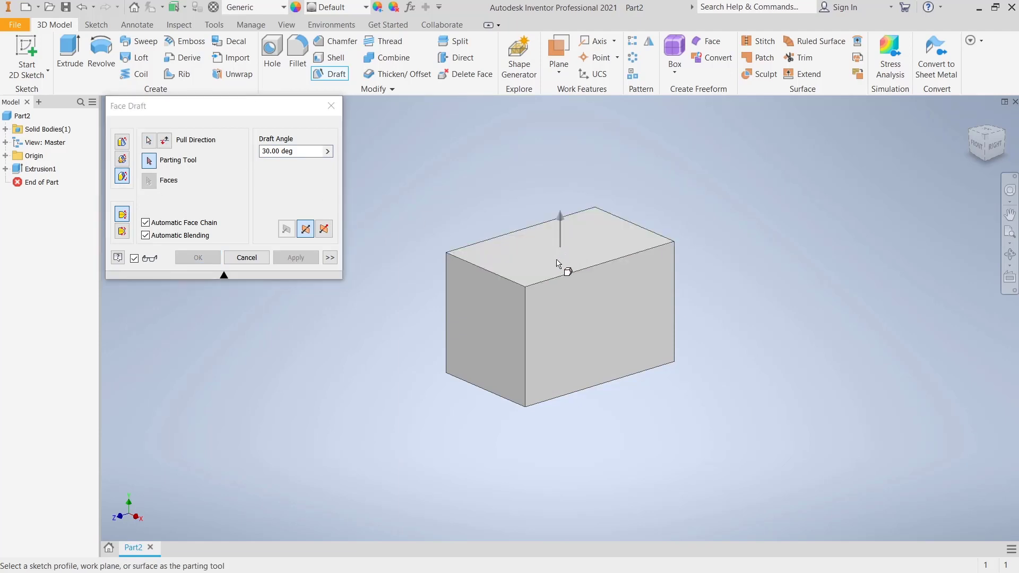
{"action": "left_click", "coordinate": [468, 388]}
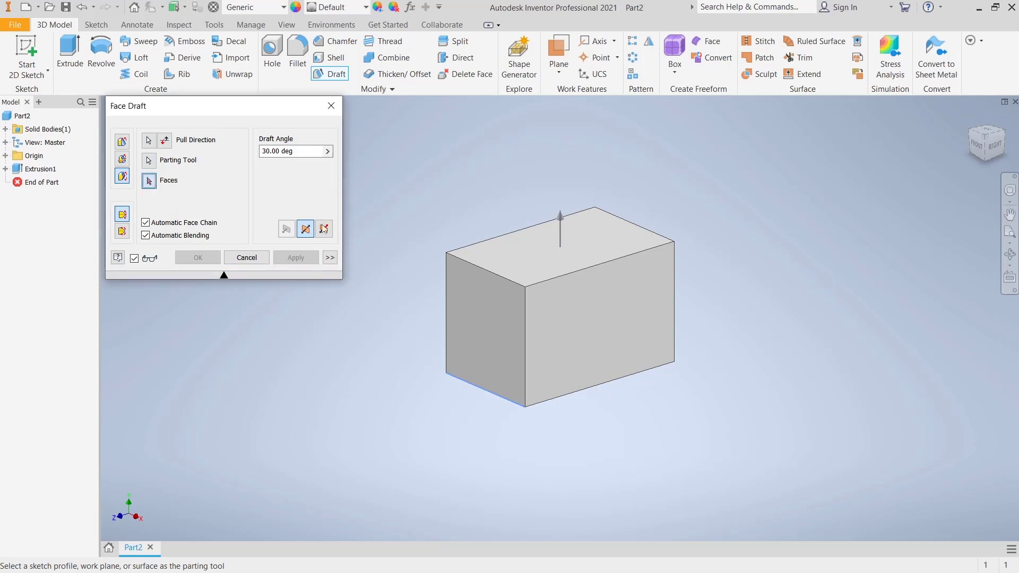
{"action": "left_click", "coordinate": [477, 315]}
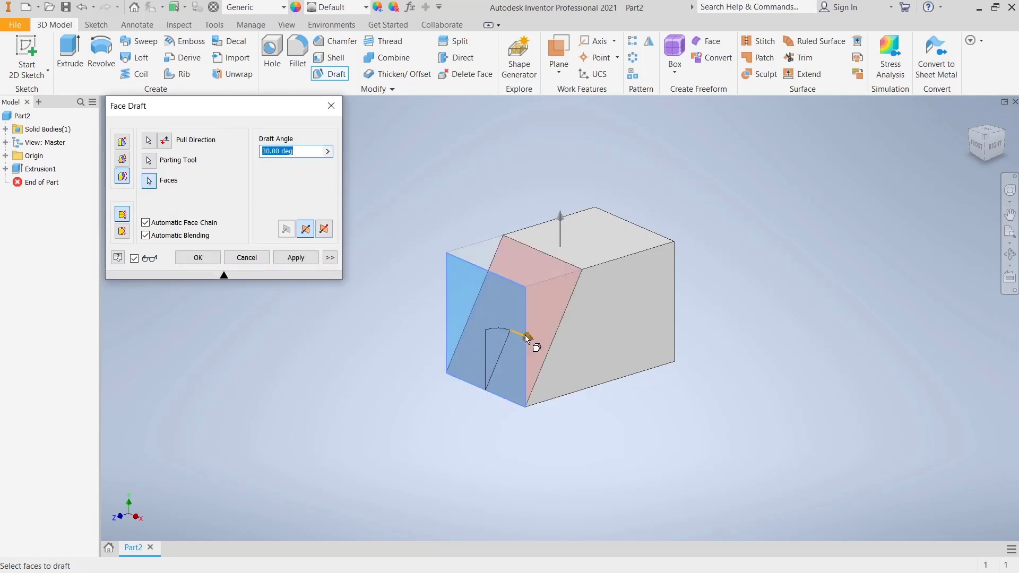
{"action": "left_click", "coordinate": [470, 341]}
{"action": "left_click_drag", "start_coordinate": [470, 342], "coordinate": [483, 394]}
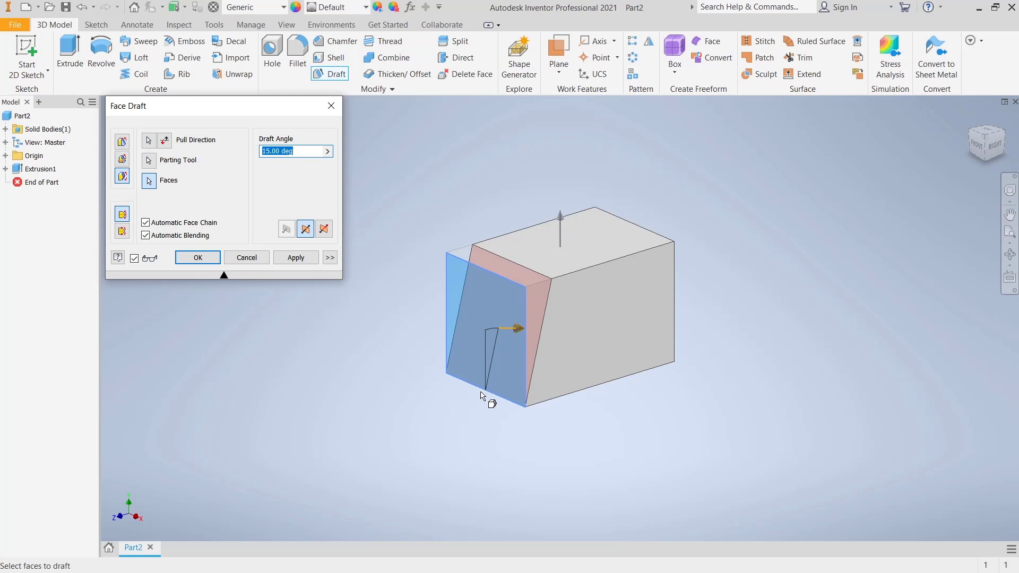